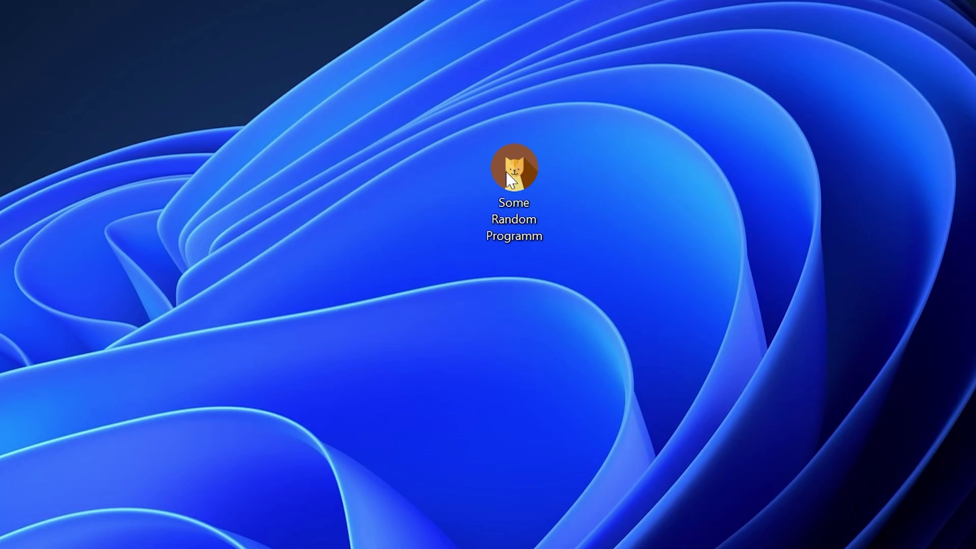
# - Launch Some Random Programm from the desktop to trigger its missing iuengine.dll error
pyautogui.doubleClick(524, 162)
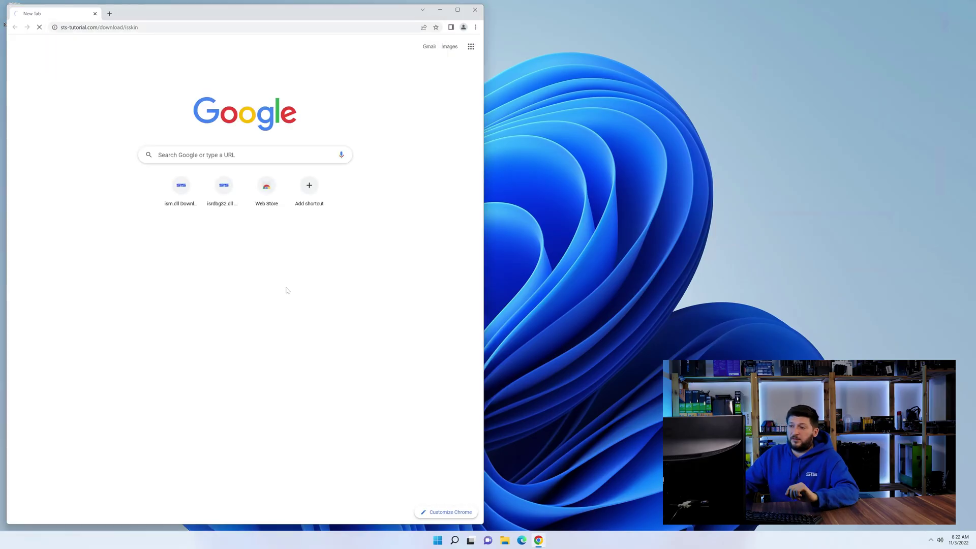
pyautogui.scroll(-5, 186, 314)
pyautogui.scroll(-5, 187, 313)
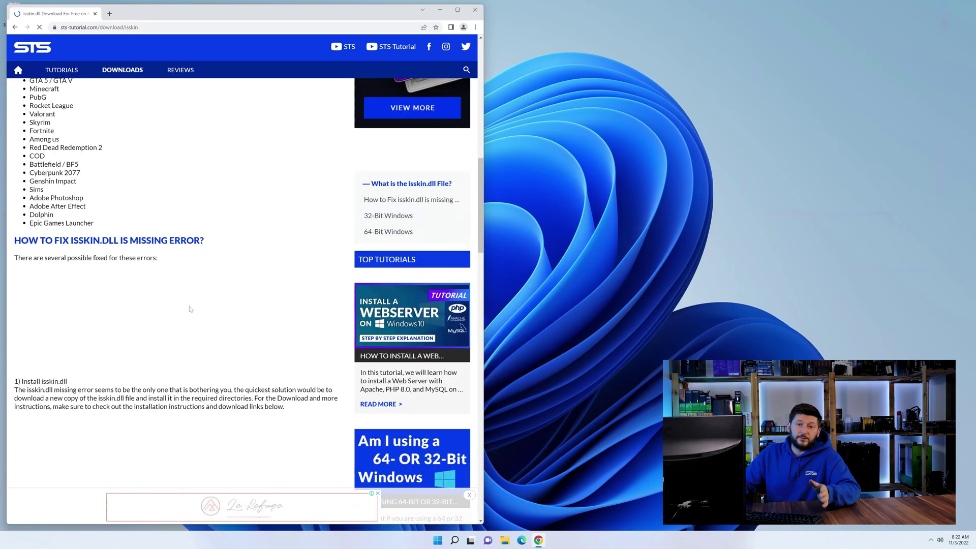
pyautogui.scroll(-5, 186, 313)
pyautogui.scroll(-4, 190, 309)
pyautogui.scroll(-5, 193, 307)
pyautogui.scroll(-5, 193, 307)
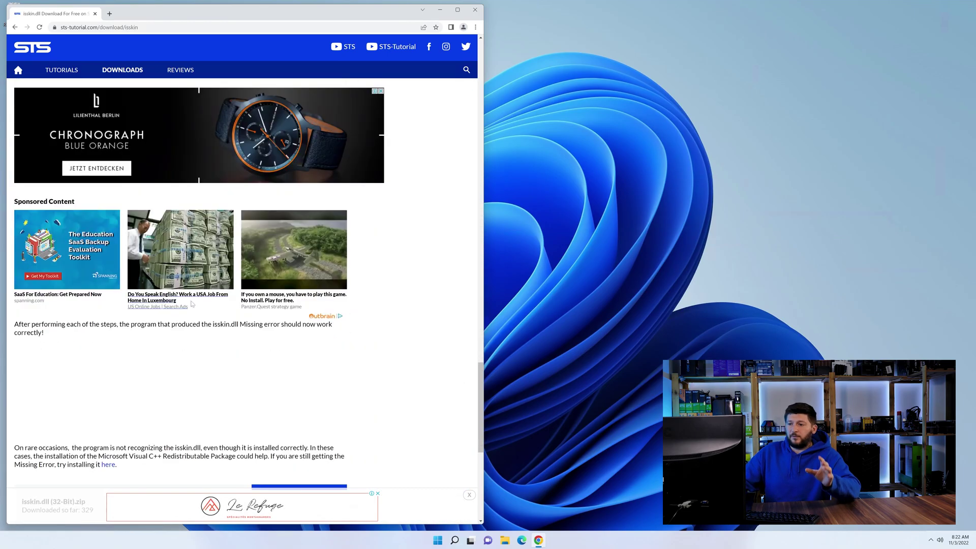
pyautogui.scroll(-5, 193, 306)
pyautogui.scroll(-3, 229, 267)
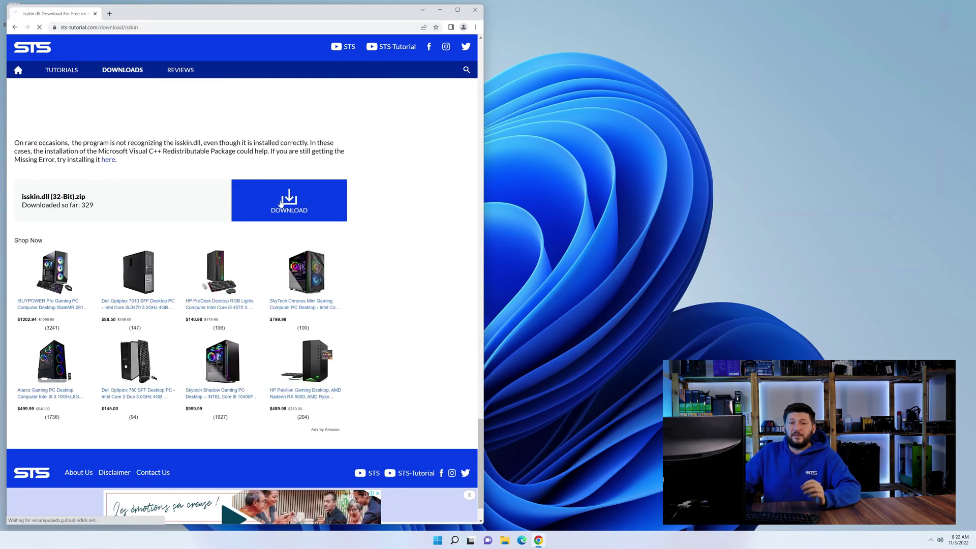
# - Download the isskin.dll (32-Bit) zip from the download page
pyautogui.click(282, 201)
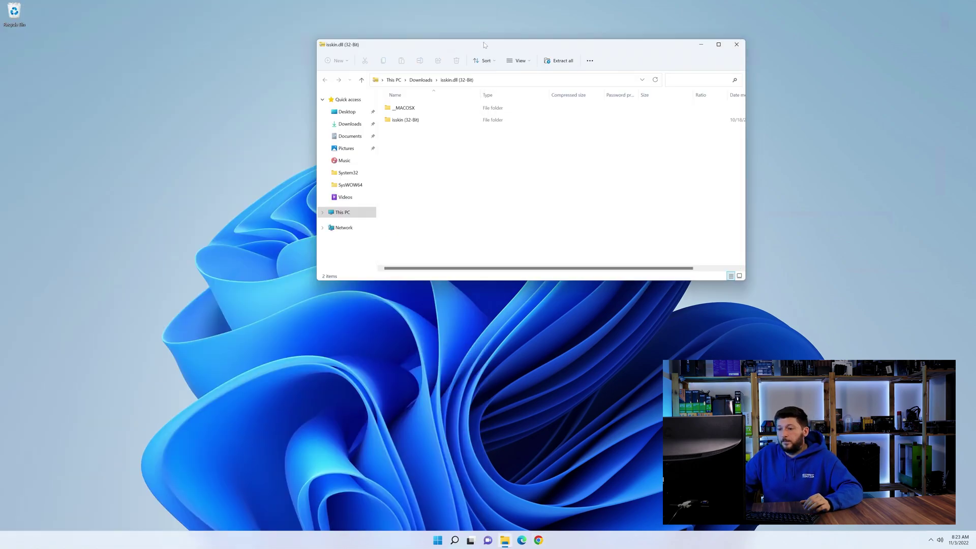
# - Open the isskin (32-Bit) archive folder beside a second window showing C:\Windows
pyautogui.moveTo(485, 45); pyautogui.dragTo(497, 287)
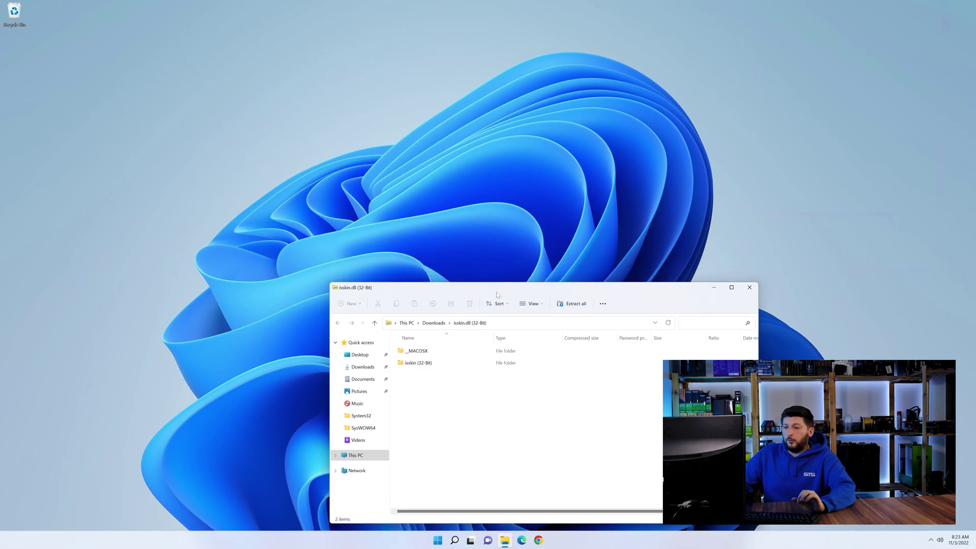
pyautogui.doubleClick(418, 363)
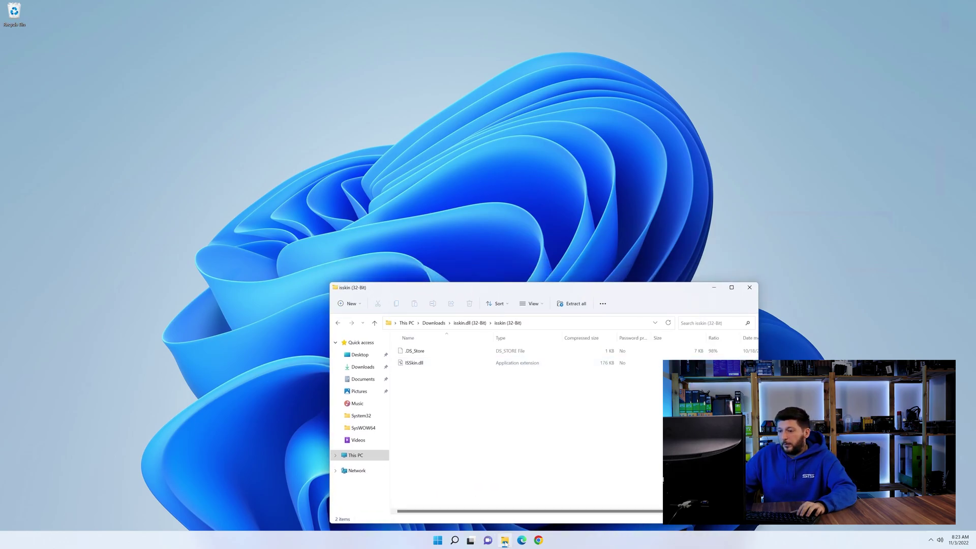
pyautogui.press('super+e')
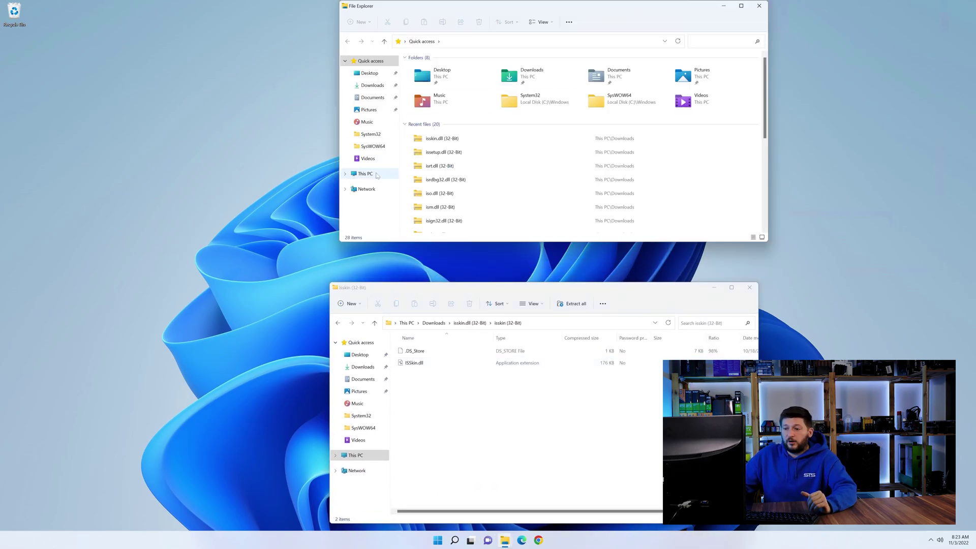
pyautogui.click(366, 174)
pyautogui.doubleClick(470, 131)
pyautogui.doubleClick(443, 145)
pyautogui.scroll(-3, 450, 174)
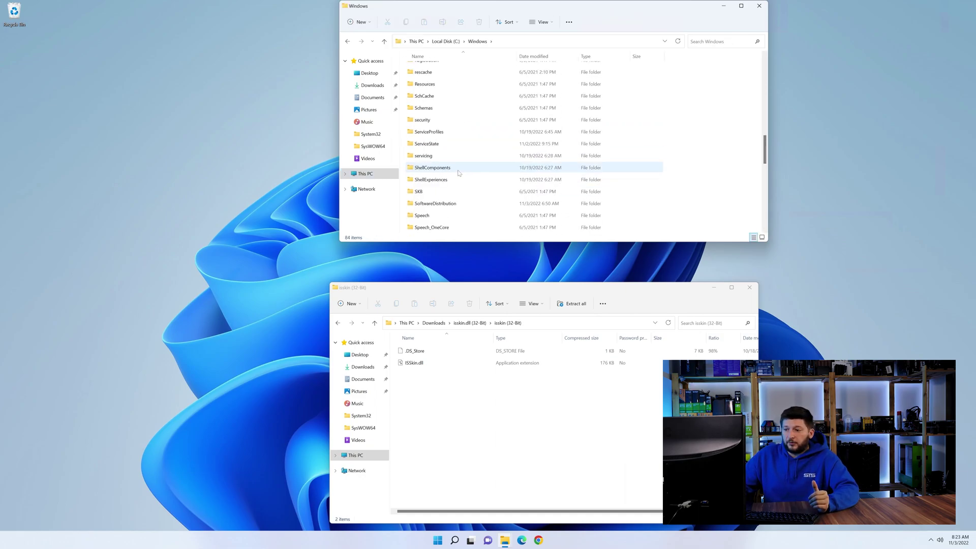
pyautogui.scroll(-1, 459, 174)
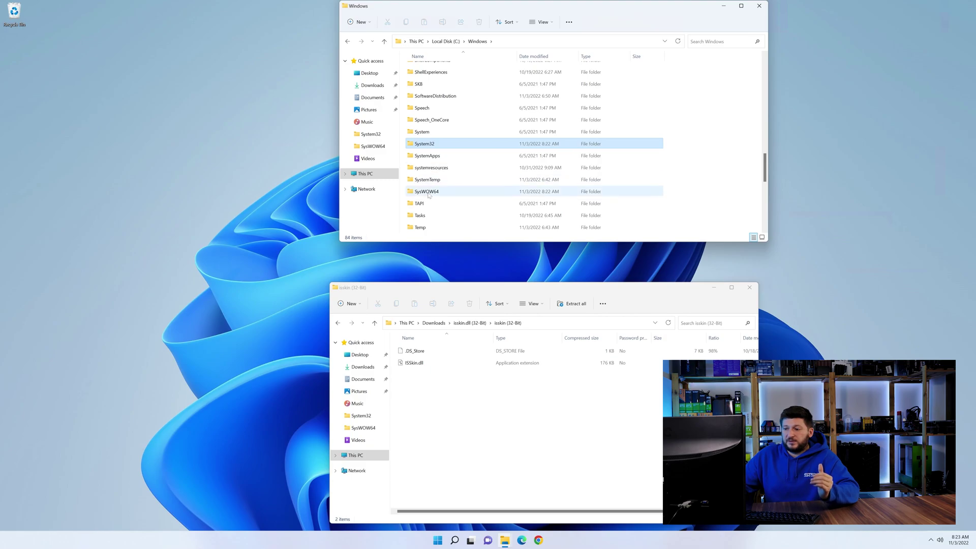
# - Copy ISSkin.dll into SysWOW64 and System32, then close both windows
pyautogui.click(429, 193)
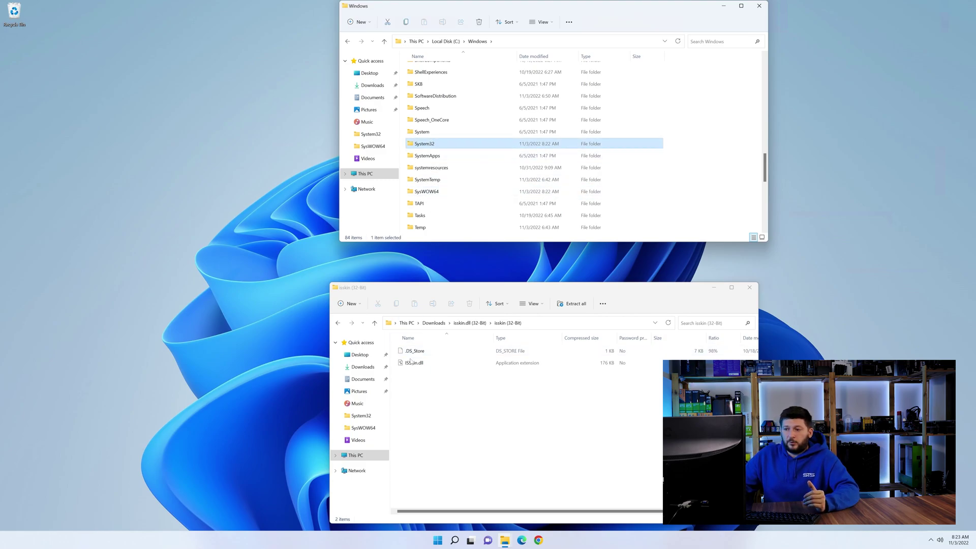
pyautogui.moveTo(414, 363); pyautogui.dragTo(437, 192)
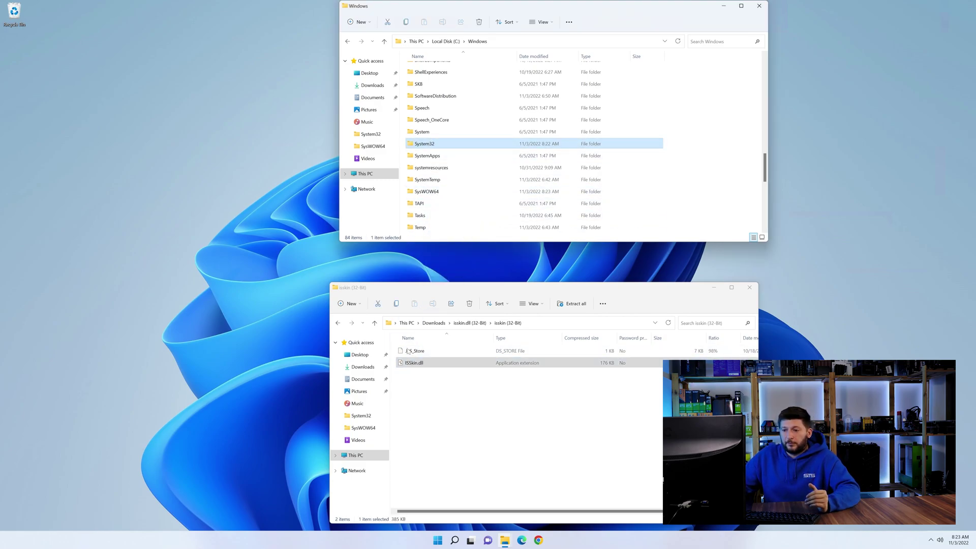
pyautogui.moveTo(414, 363); pyautogui.dragTo(434, 152)
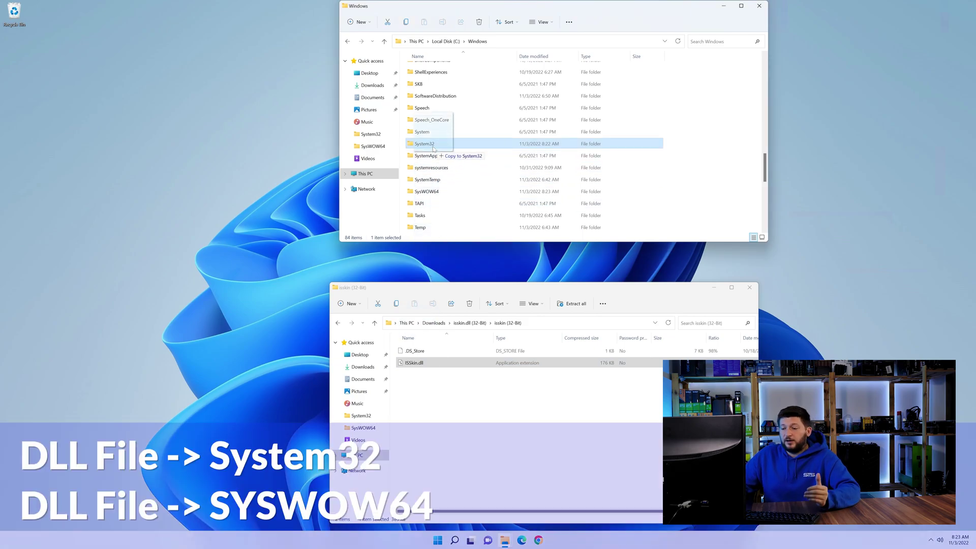
pyautogui.click(758, 7)
pyautogui.click(752, 287)
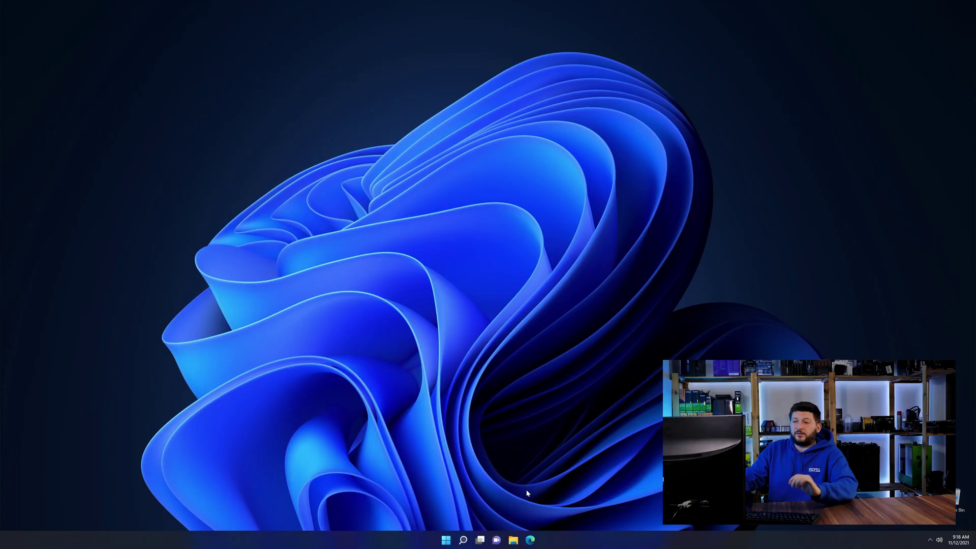
# - Load sts-tutorial.com/download/credistributable2019 in Edge and start its download
pyautogui.click(531, 541)
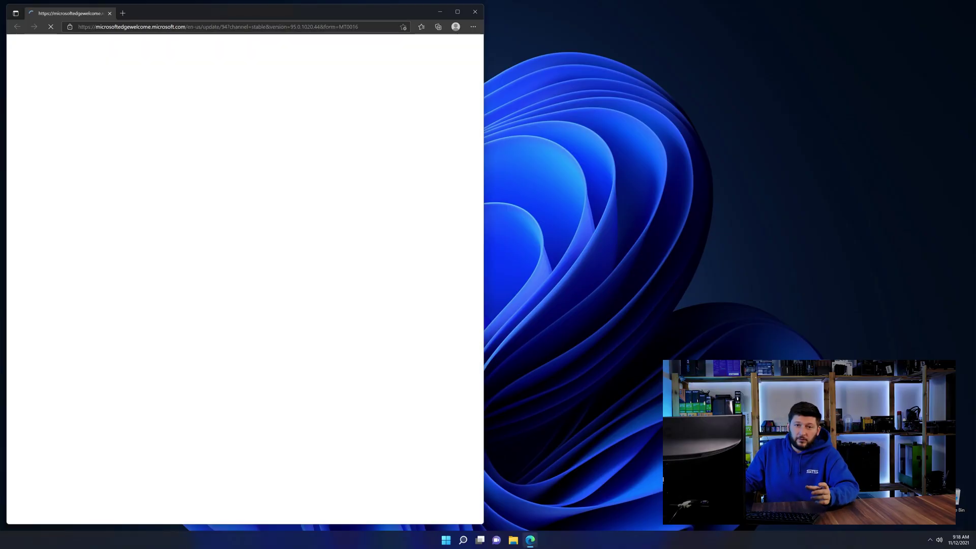
pyautogui.click(183, 27)
pyautogui.write('https://www.sts-tutorial.com/download/credistributable2019')
pyautogui.press('Return')
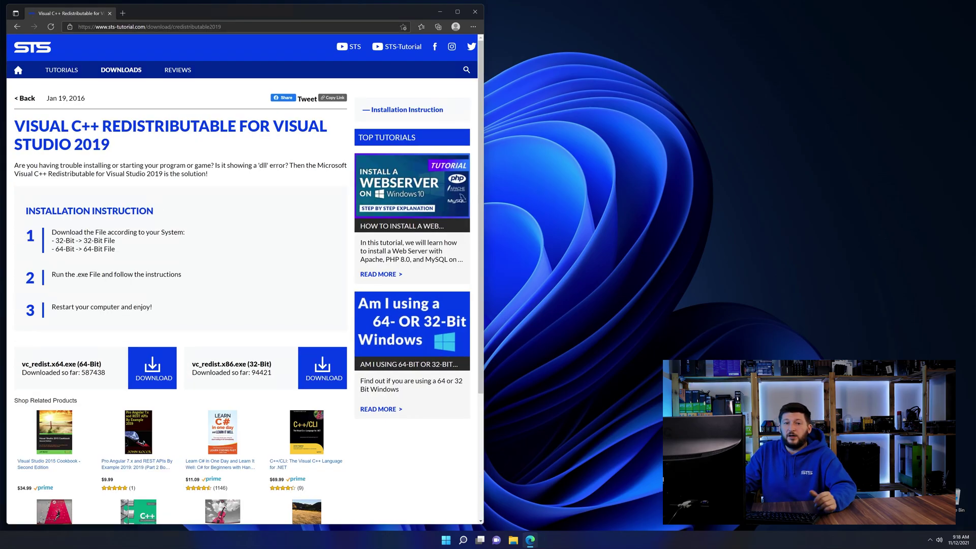
pyautogui.scroll(-2, 173, 334)
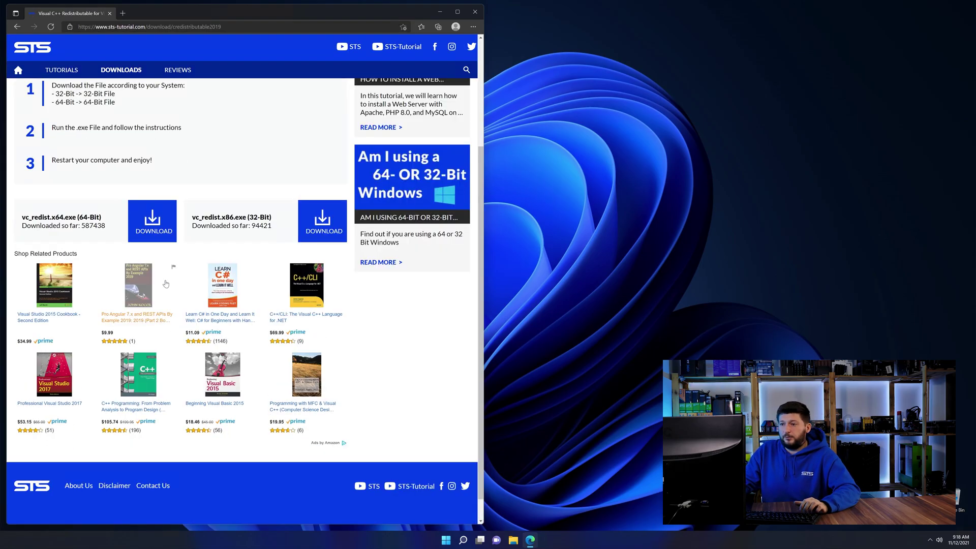
pyautogui.click(335, 231)
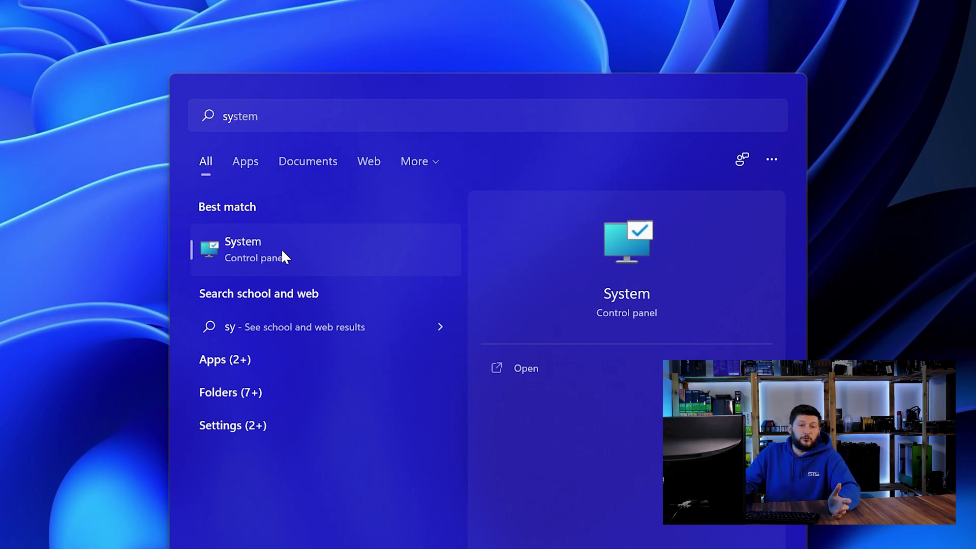
# - Confirm the 64-bit system type in About, then download and run vc_redist.x64.exe
pyautogui.click(282, 257)
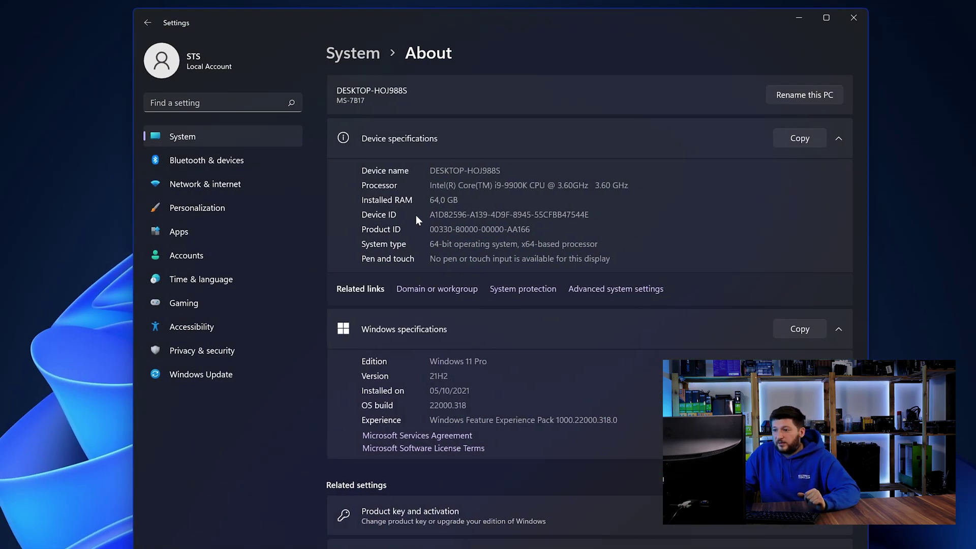
pyautogui.moveTo(430, 243); pyautogui.dragTo(440, 244)
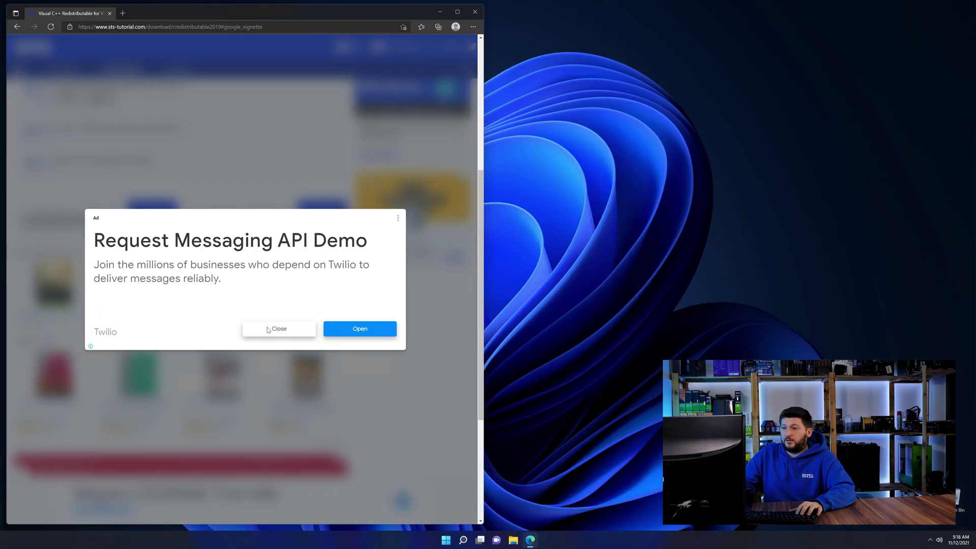
pyautogui.click(267, 330)
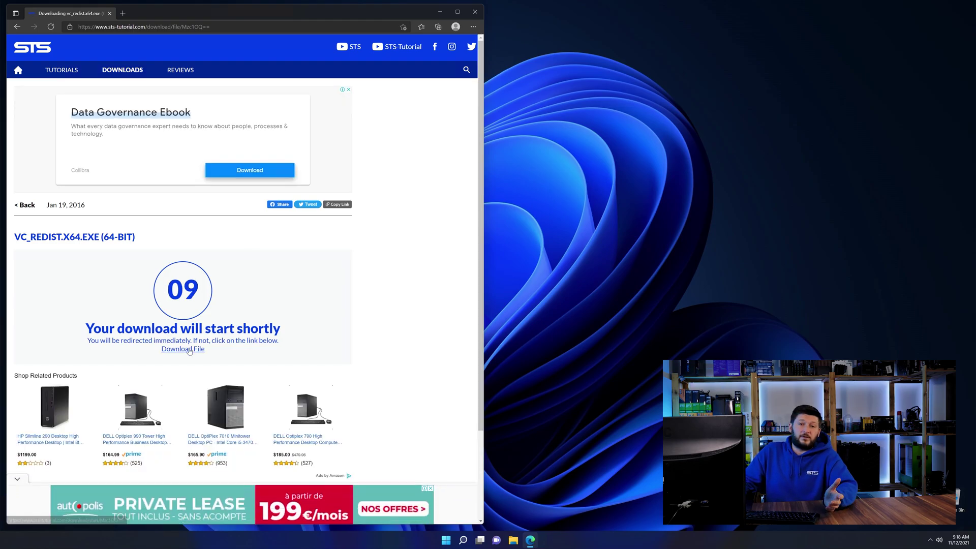
pyautogui.click(188, 350)
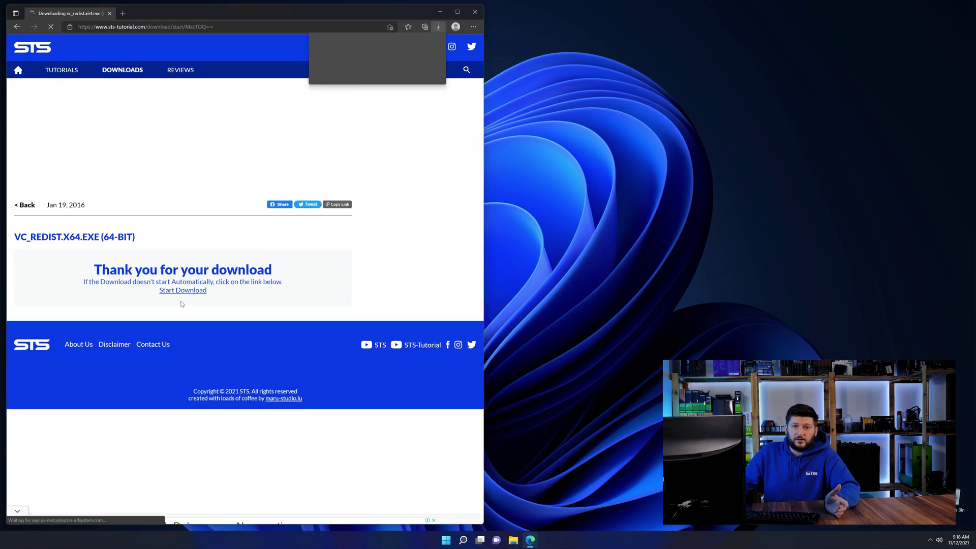
pyautogui.click(341, 55)
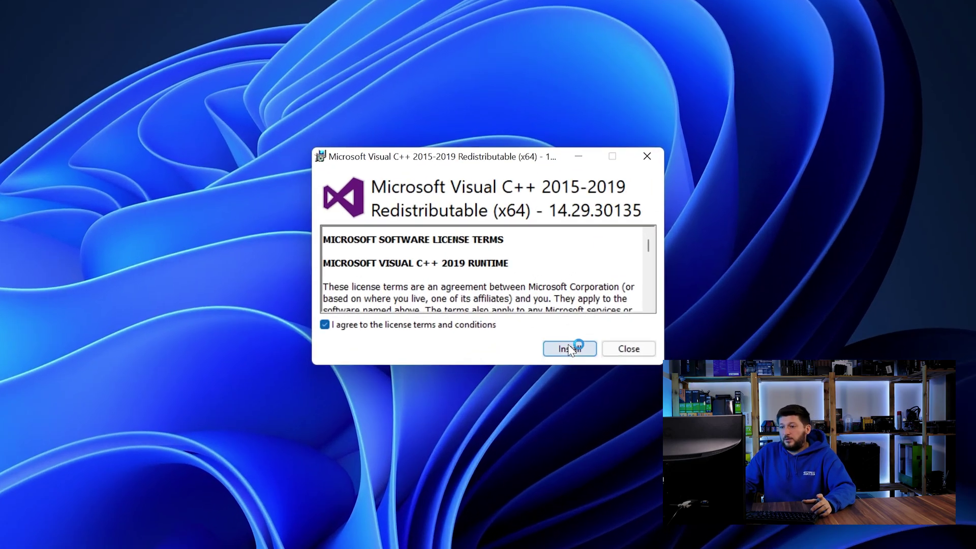
# - Start installing the Visual C++ 2015-2019 Redistributable (x64)
pyautogui.click(569, 349)
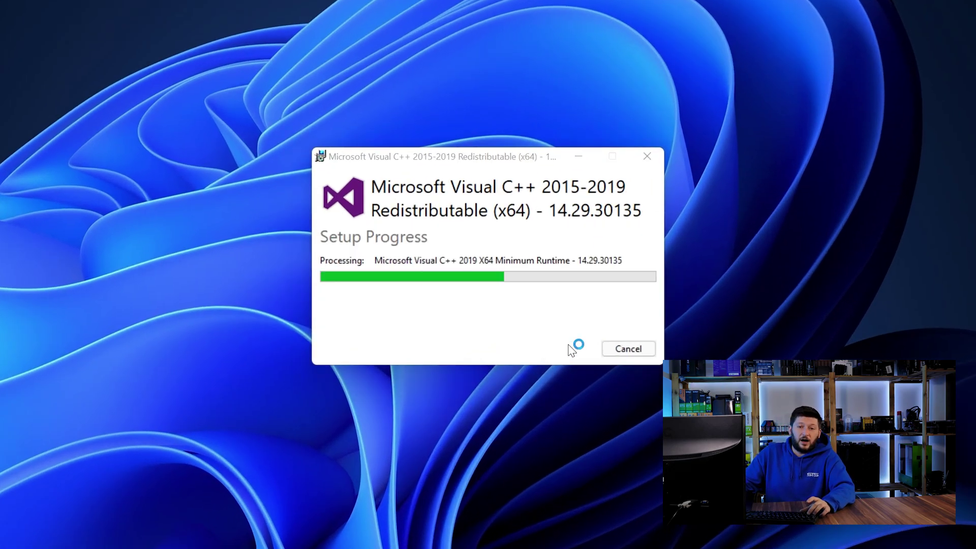